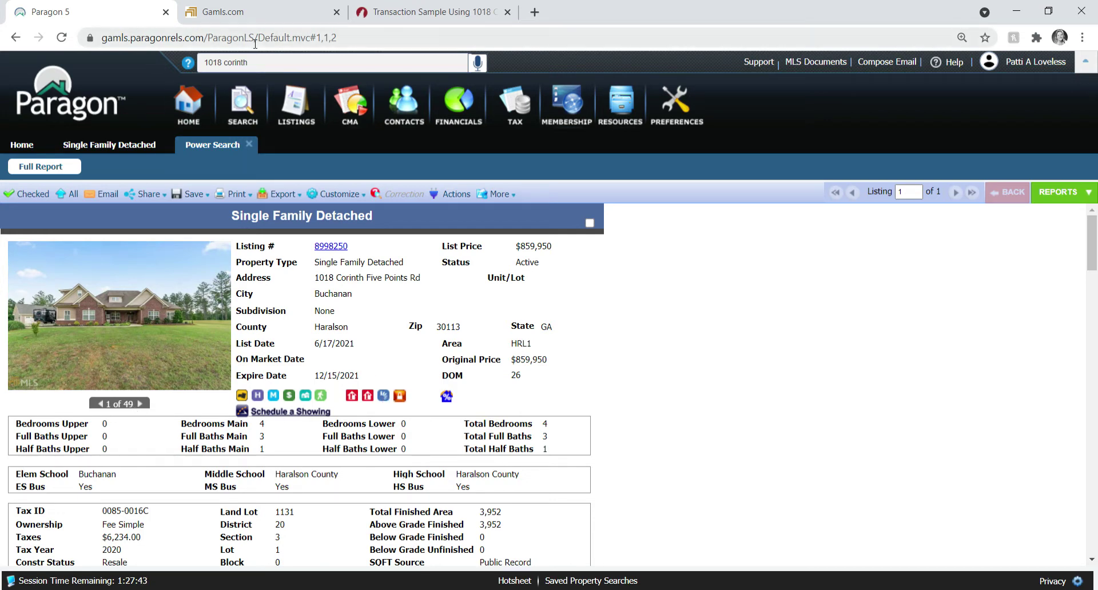
left_click(421, 14)
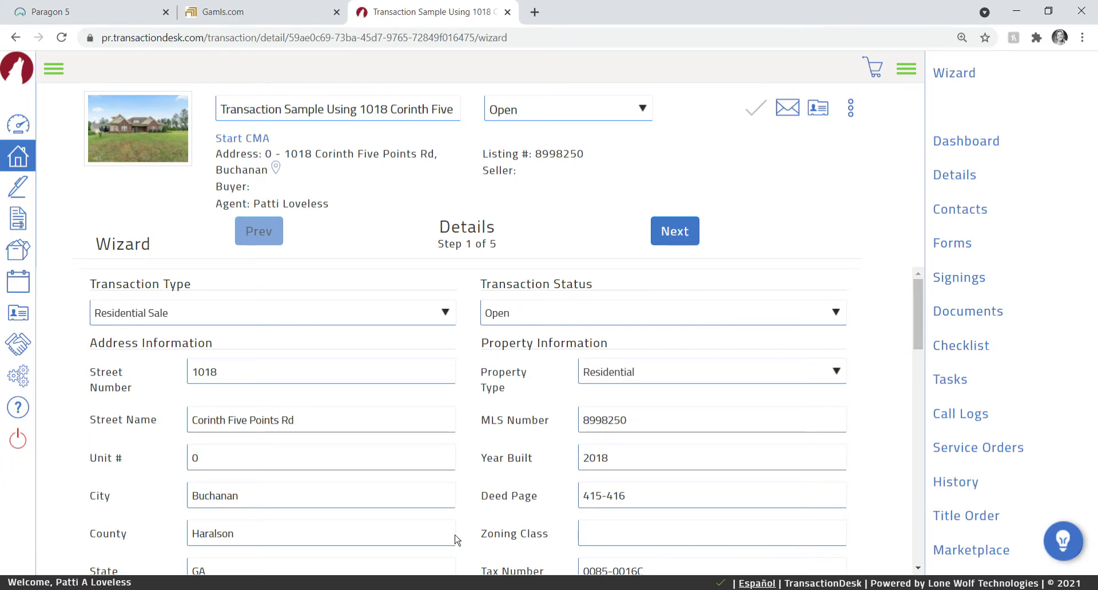
Advance the wizard past Details, Transaction Dates and Contacts to the empty Forms step.
left_click(676, 231)
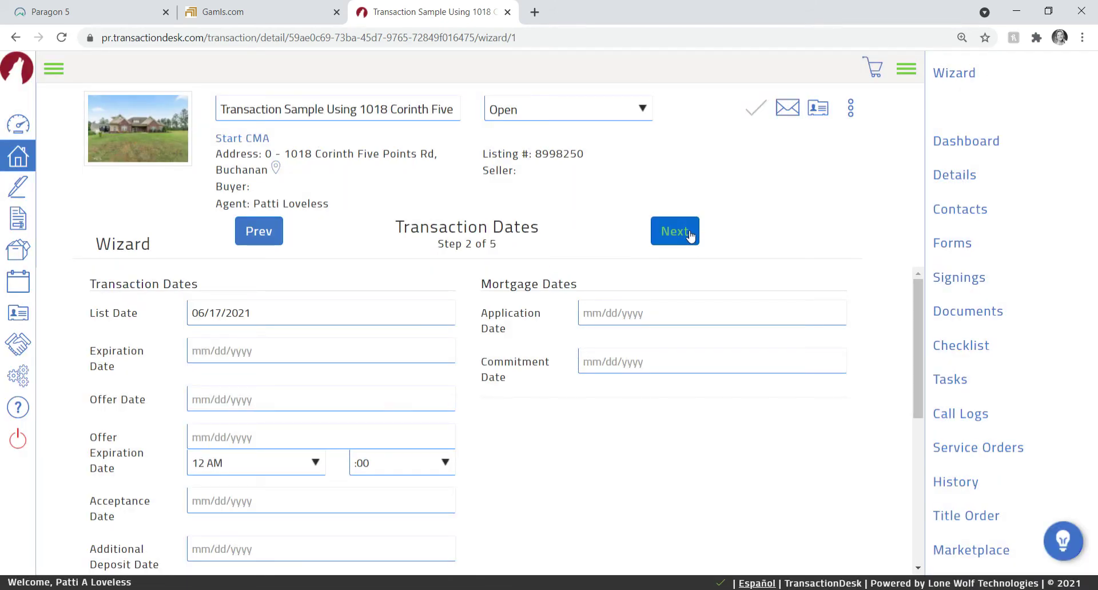
left_click(690, 235)
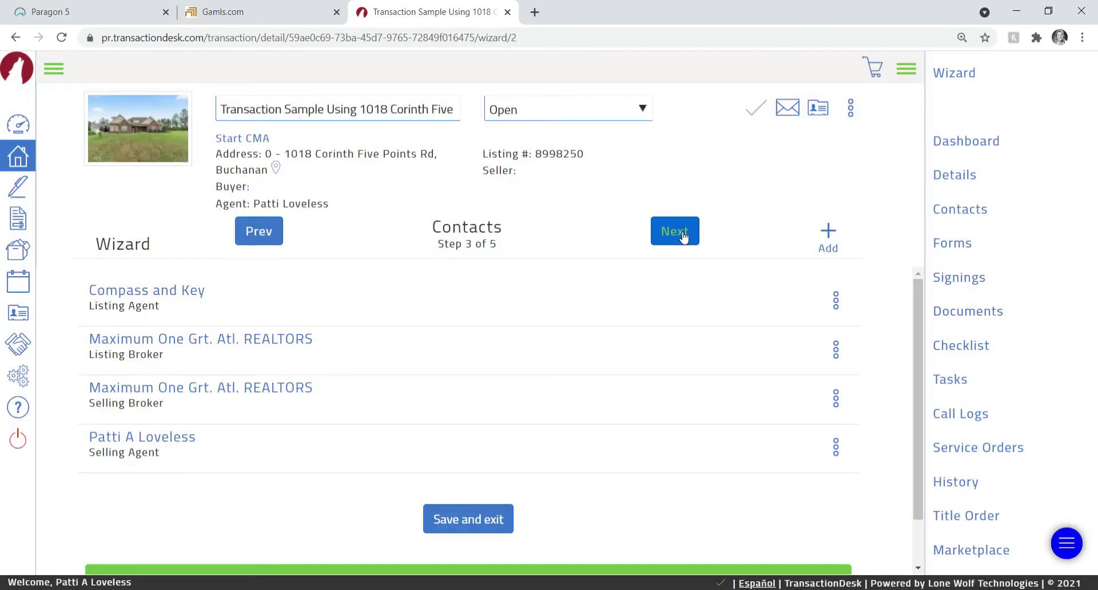
left_click(684, 237)
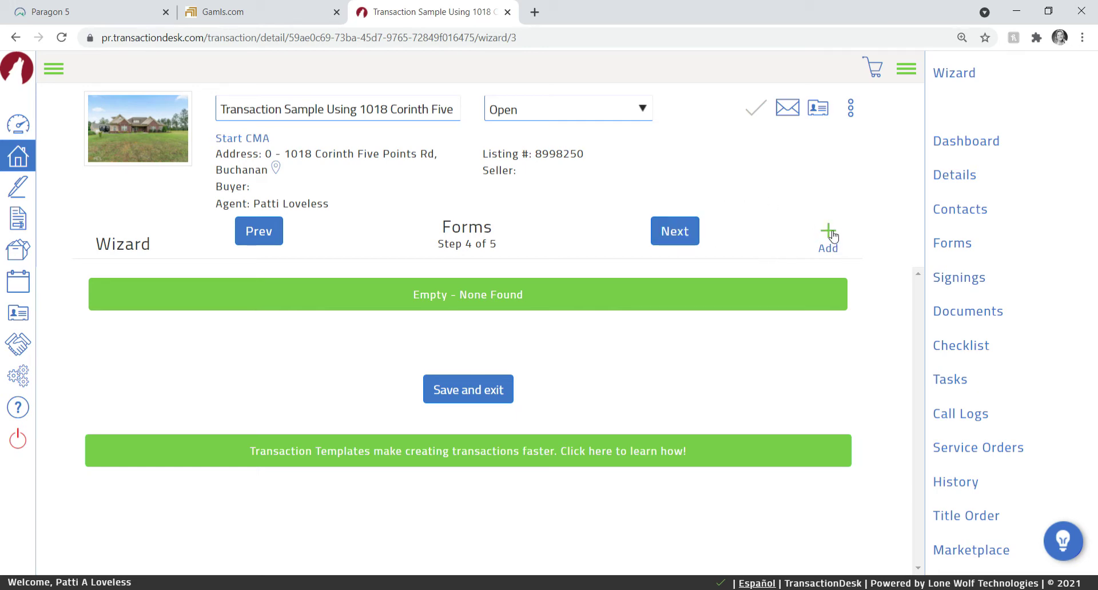
Search the Add forms library for 'purchase' and scroll down to F201 Purchase and Sale Agreement (2021).
left_click(832, 236)
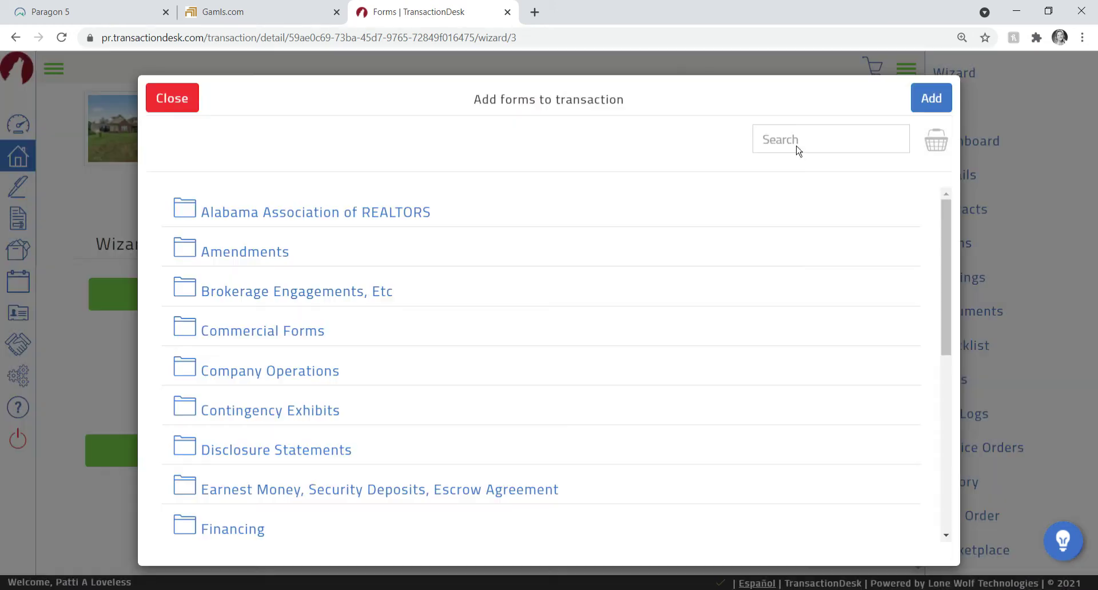
left_click(792, 145)
type("f201")
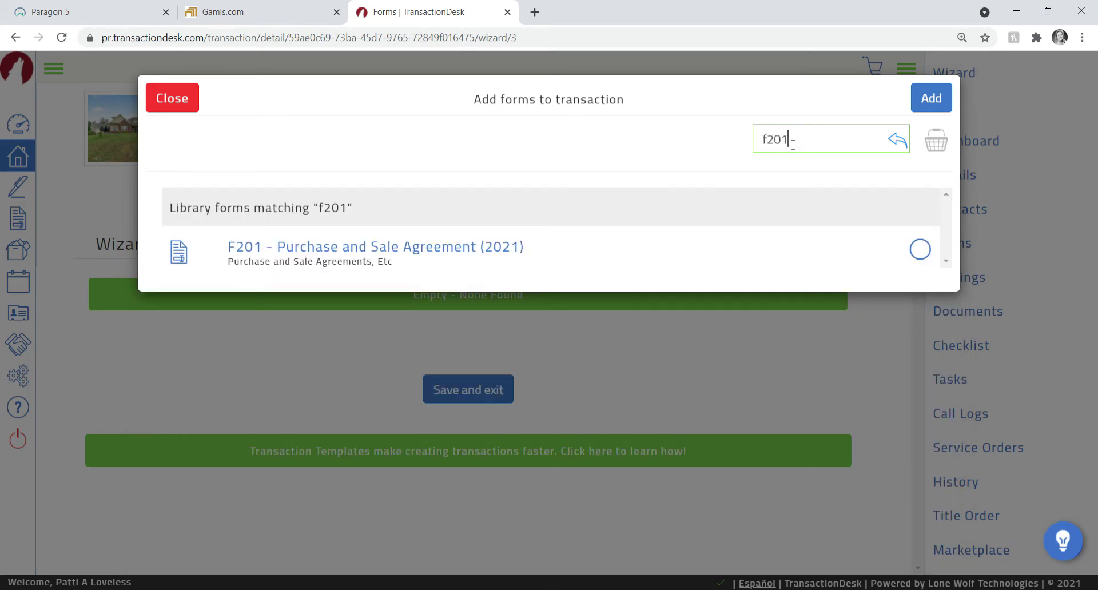
key("BackSpace")
key("BackSpace")
key("BackSpace")
key("BackSpace")
type("purchase")
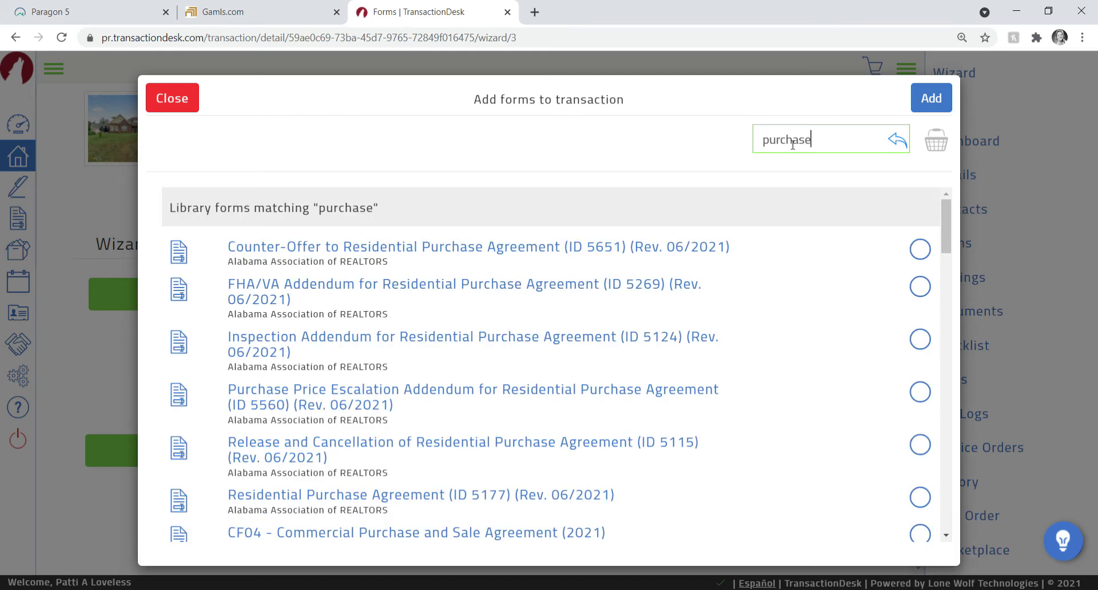
type(" and")
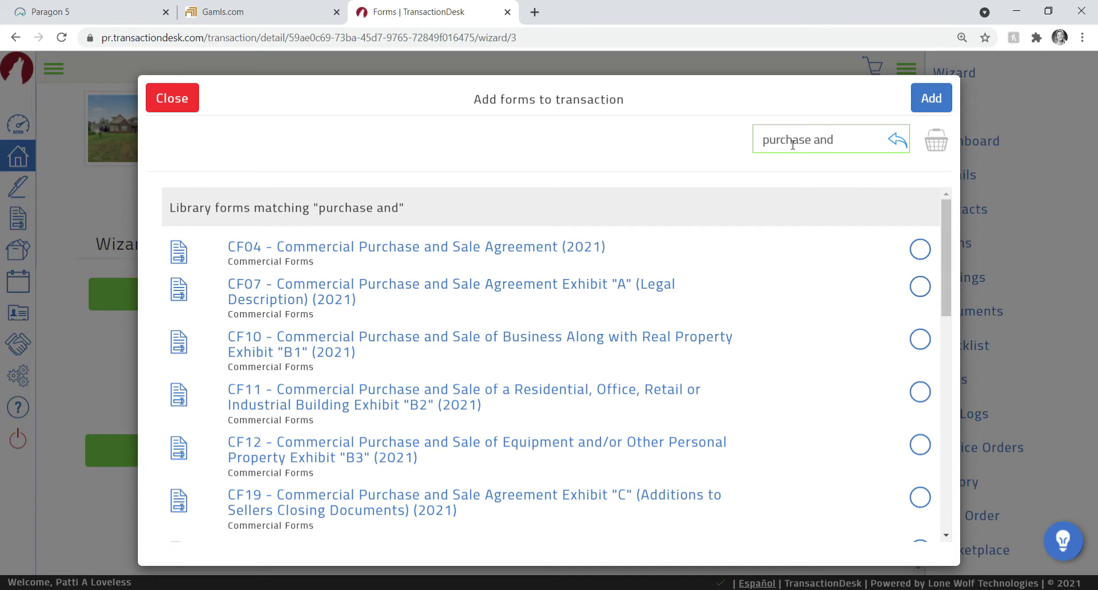
type("sale")
key("BackSpace")
key("BackSpace")
key("BackSpace")
key("BackSpace")
key("BackSpace")
key("BackSpace")
key("BackSpace")
key("BackSpace")
key("BackSpace")
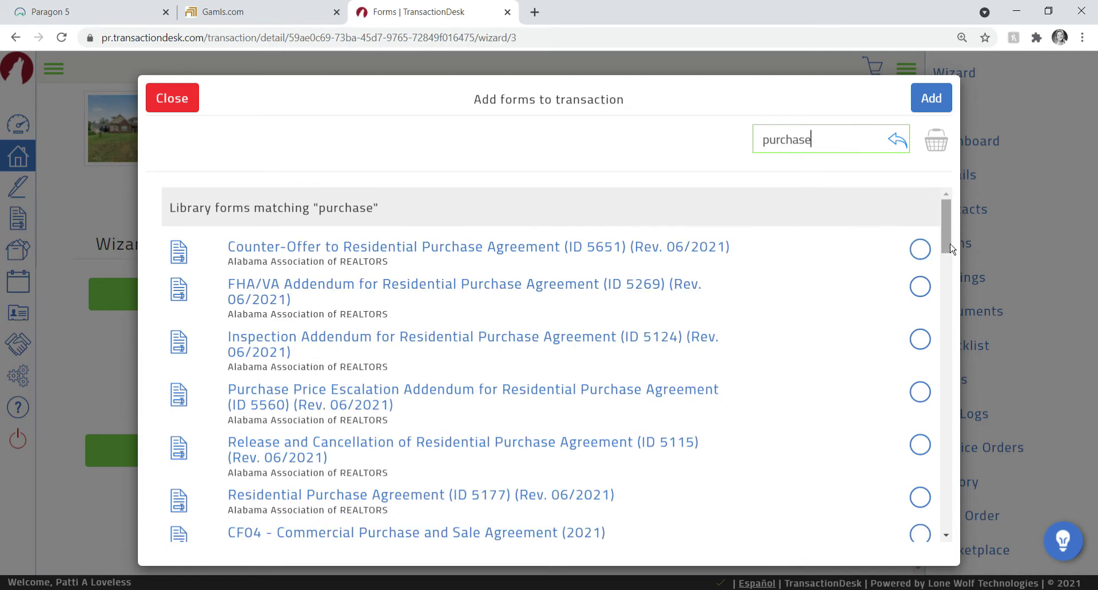
scroll(956, 272, "down", 3)
scroll(956, 272, "down", 8)
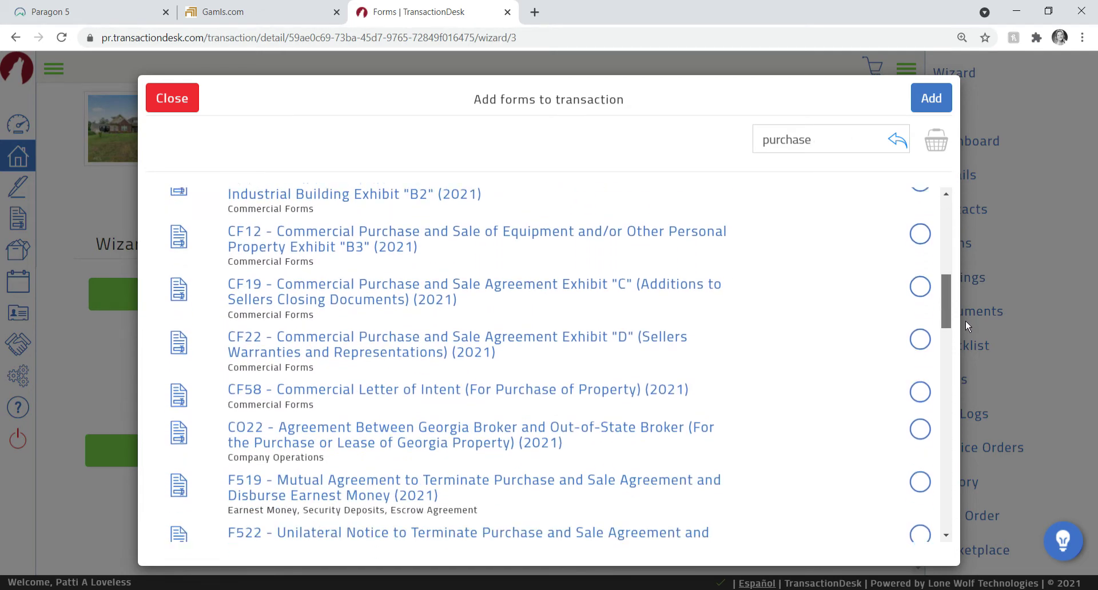
left_click_drag(966, 336, 969, 373)
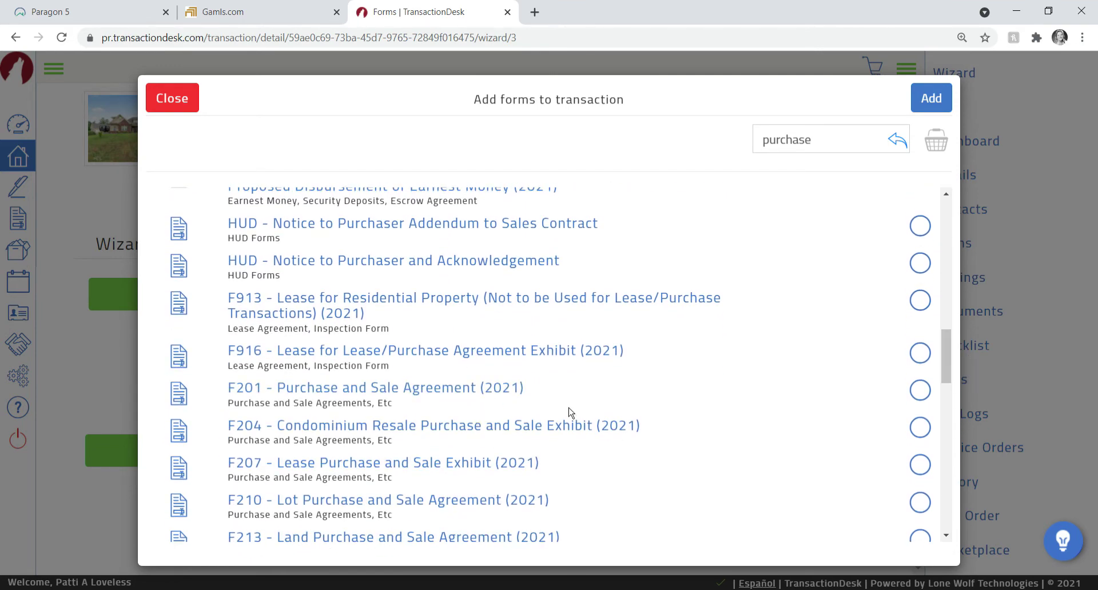
Check F201 Purchase and Sale Agreement, then search 'Conv' and check F404 Conventional Loan Contingency Exhibit.
left_click(925, 396)
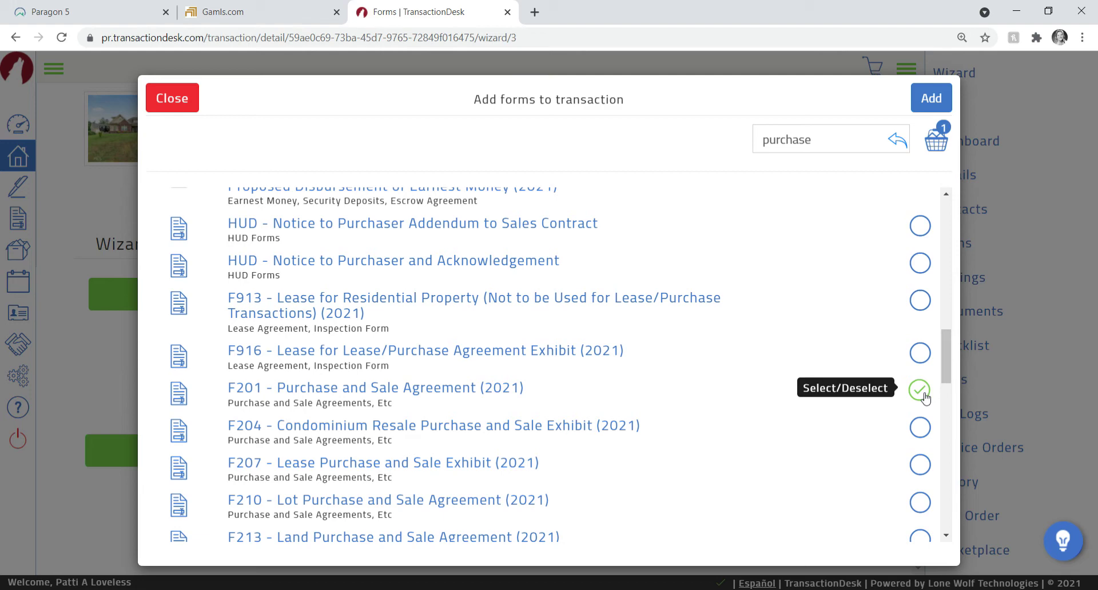
double_click(839, 151)
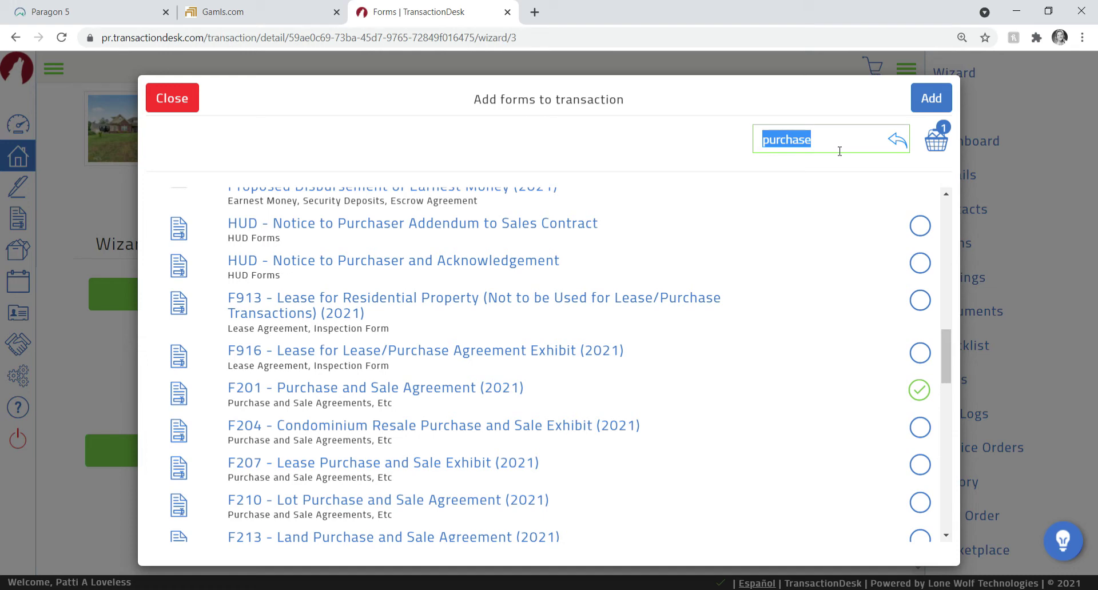
type("Con")
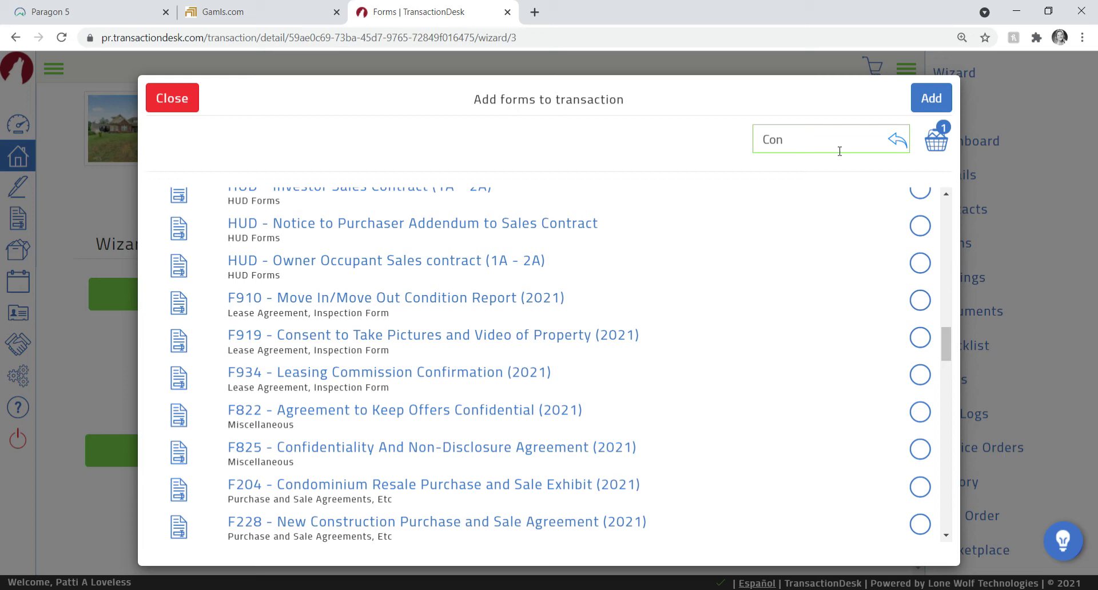
type("v")
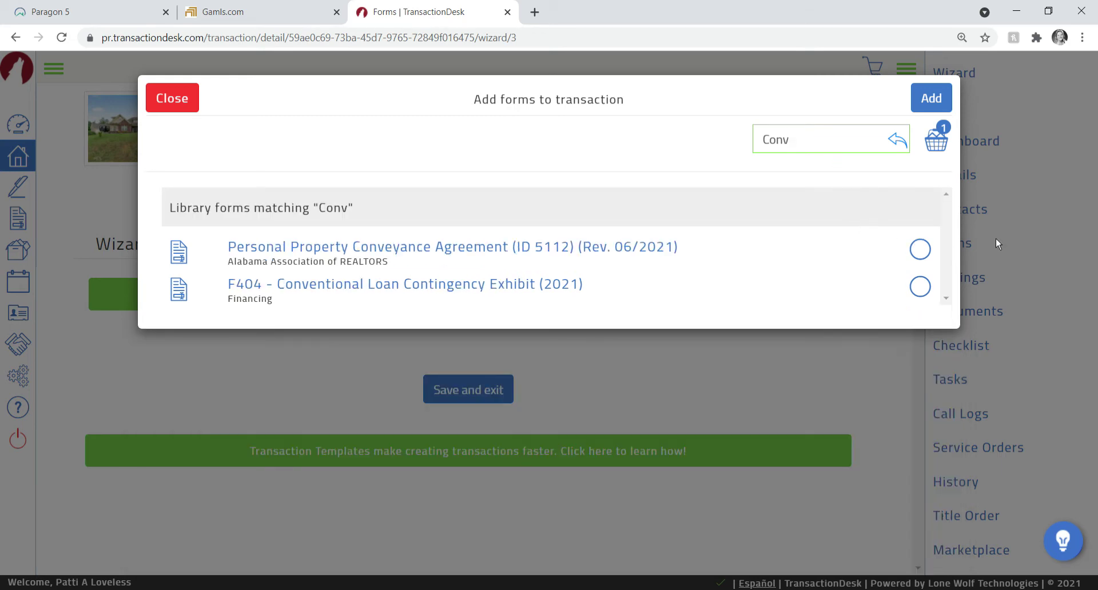
left_click(920, 287)
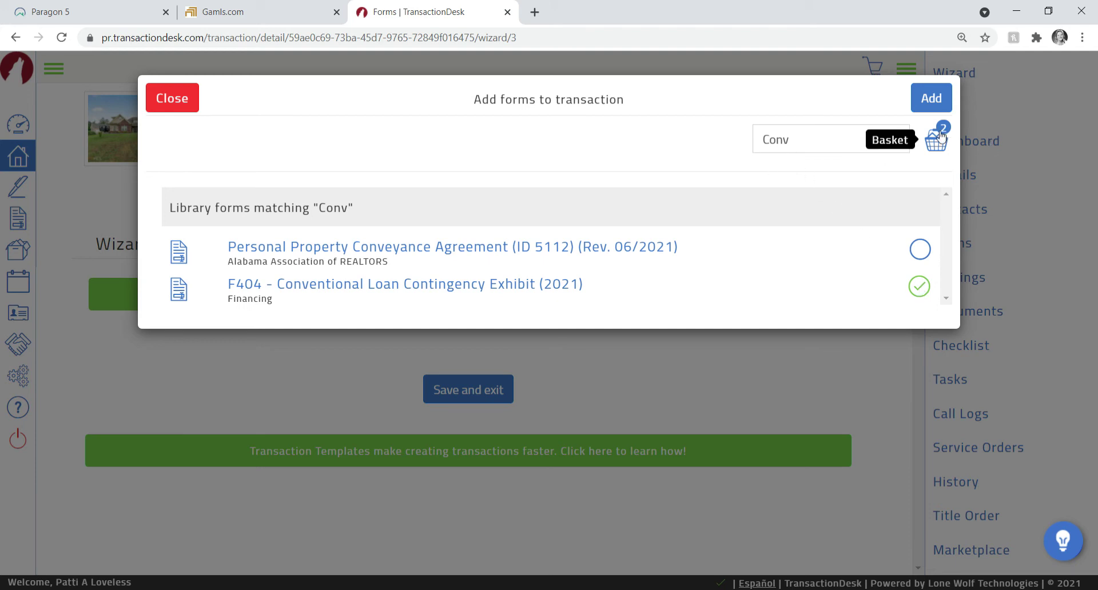
Review the basket of picked forms, then add both to the transaction.
left_click(942, 136)
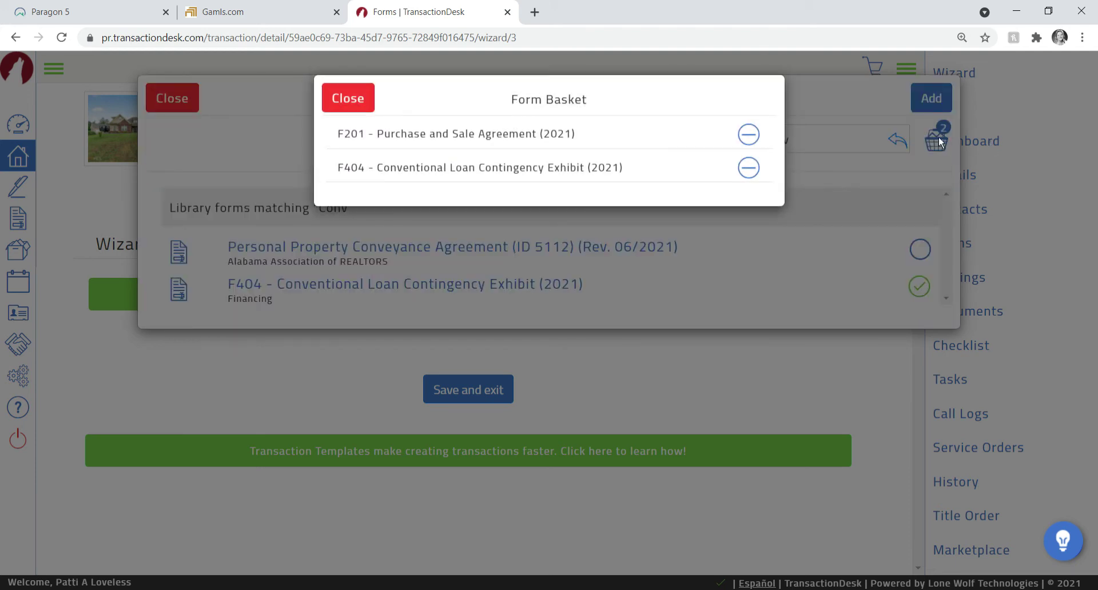
left_click(347, 102)
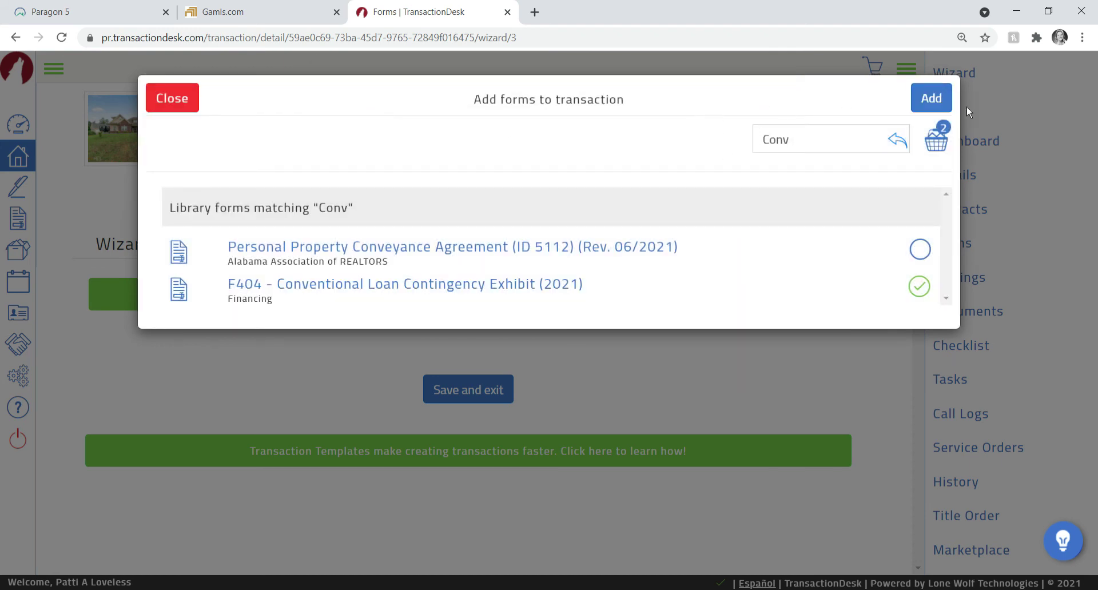
left_click(919, 105)
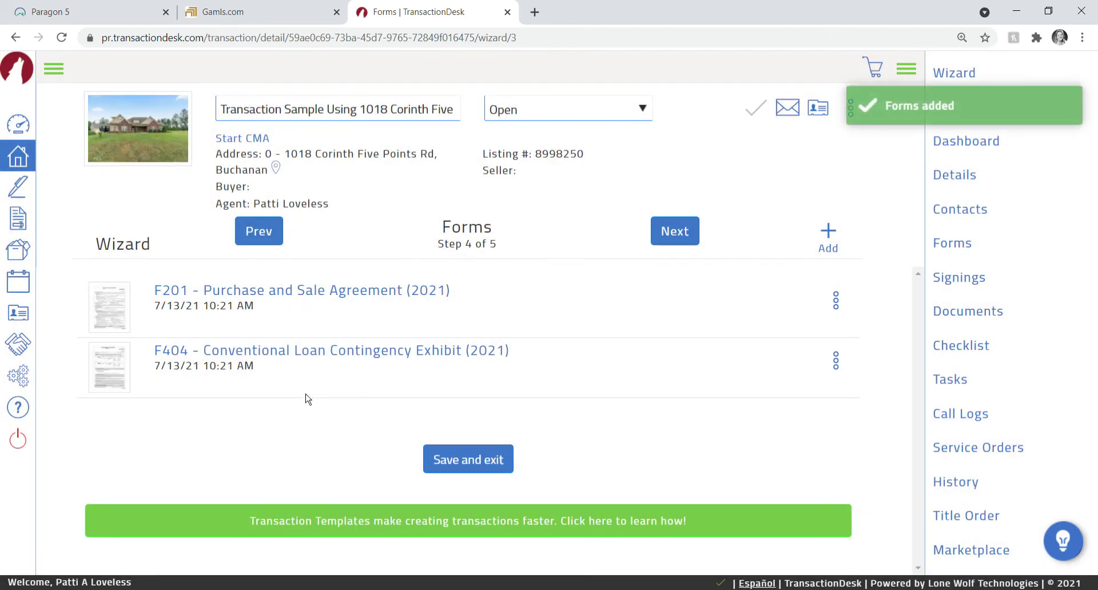
Pass the Documents step and finish to open the Transaction Dashboard listing F201 and F404.
left_click(674, 240)
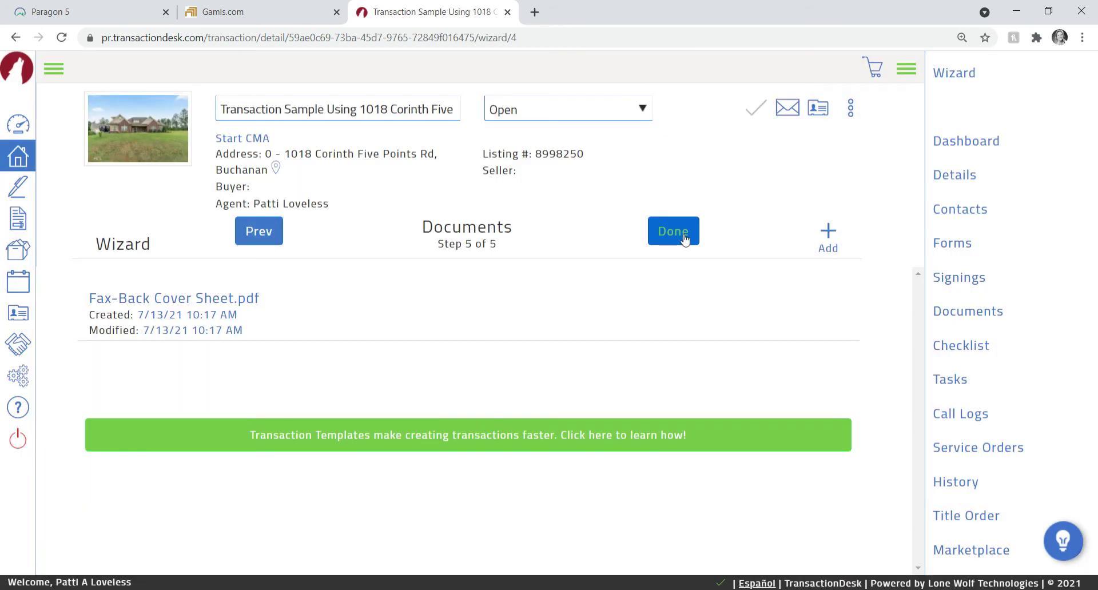
left_click(684, 239)
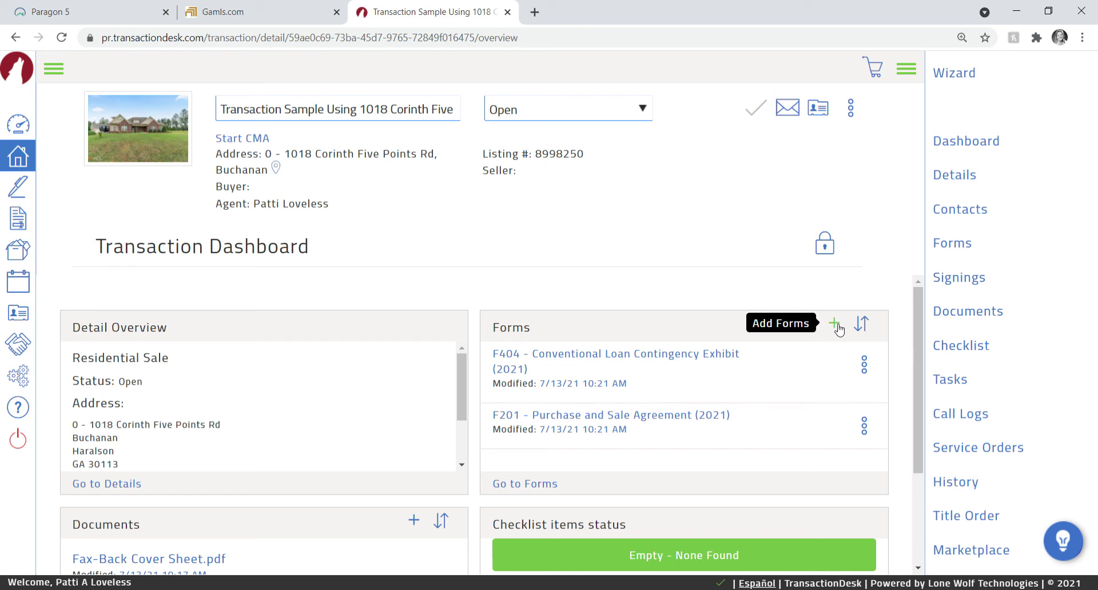
left_click(837, 324)
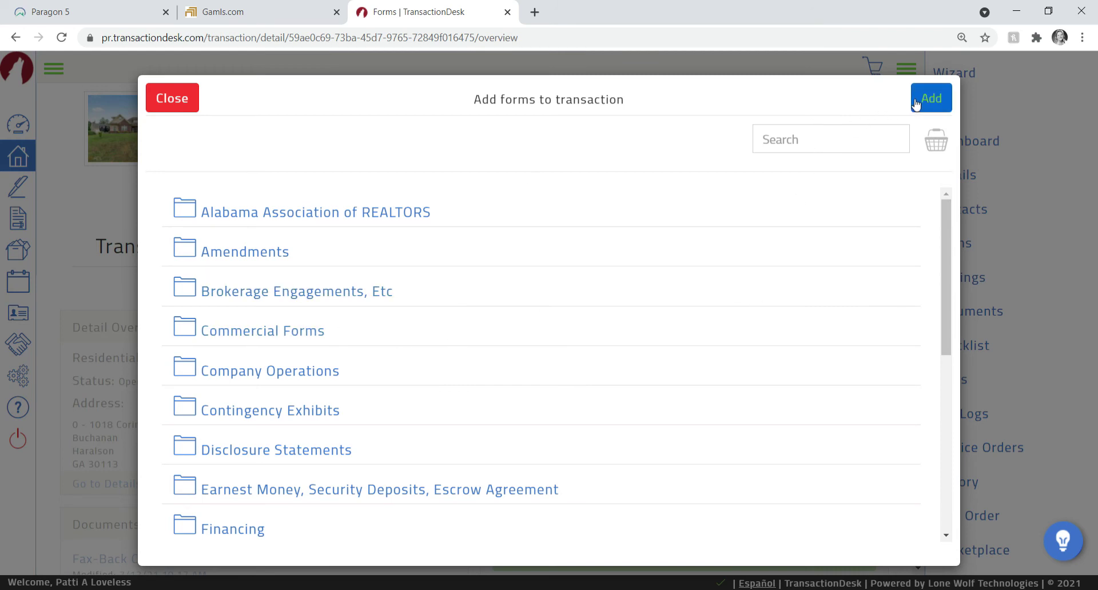
left_click(171, 109)
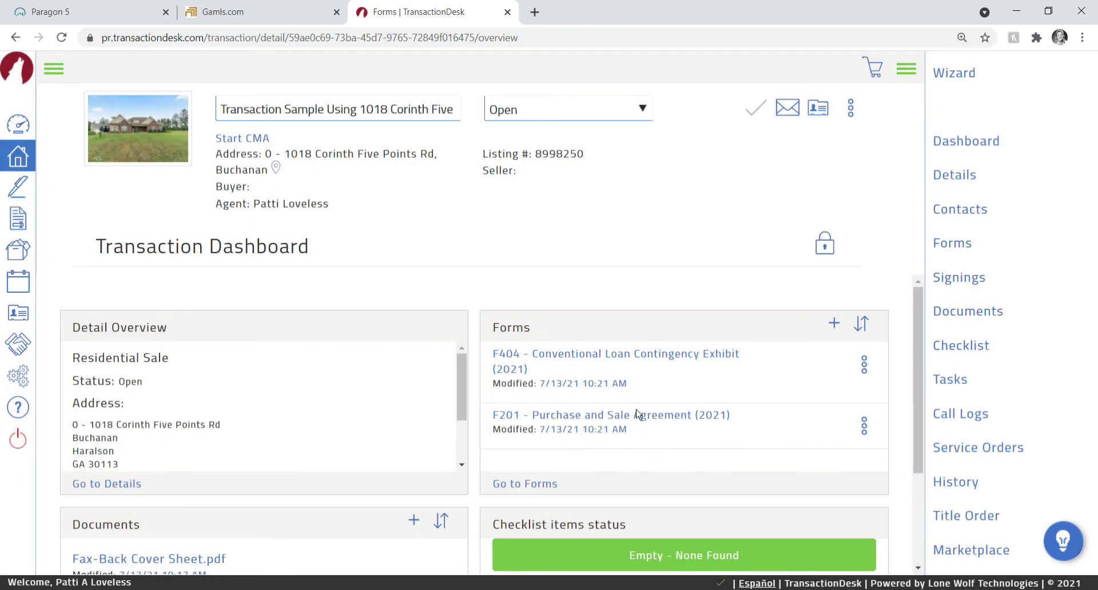